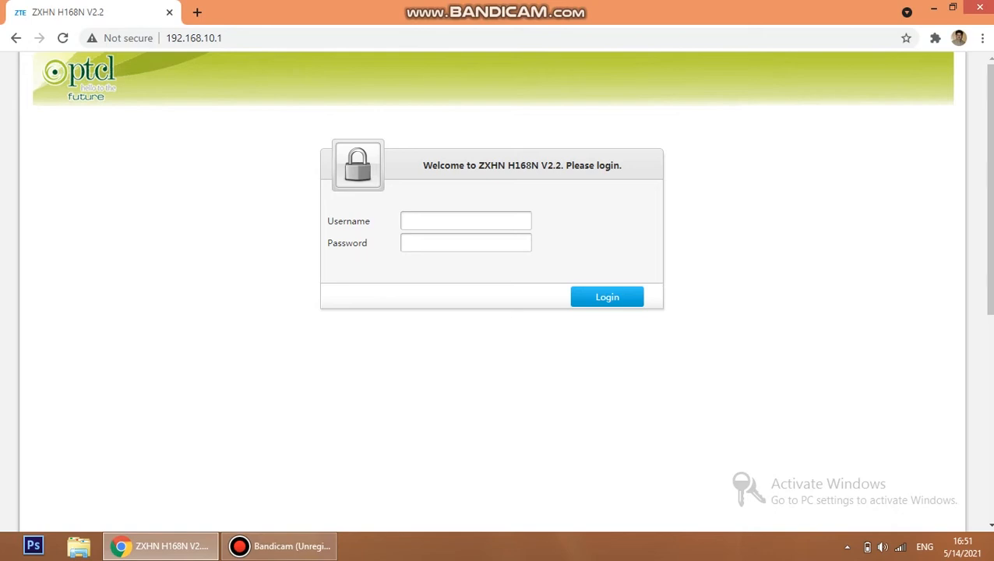
Log in to the router web interface as admin with the administrator password.
{"action": "left_click", "coordinate": [466, 221]}
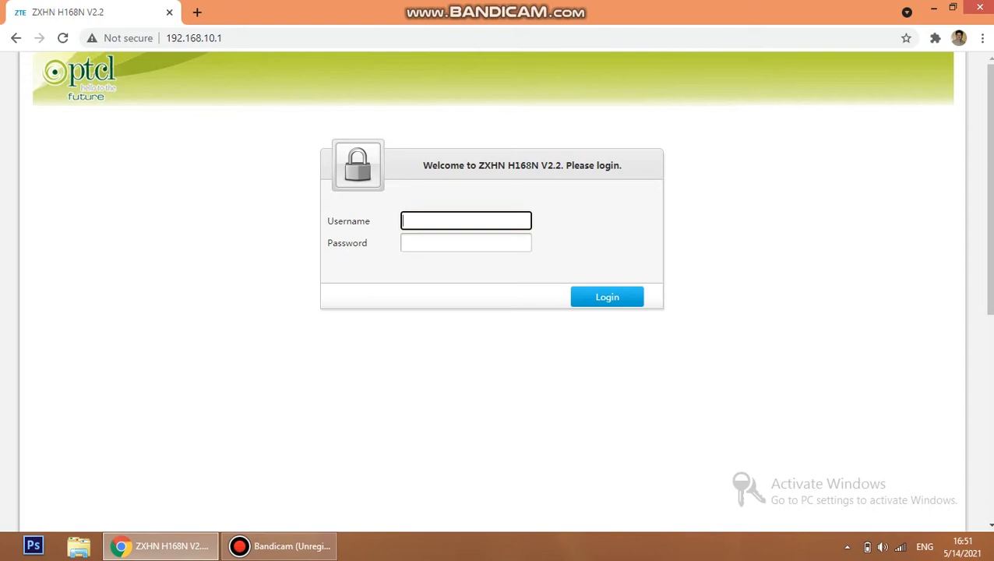
{"action": "type", "text": "admin"}
{"action": "key", "text": "Tab"}
{"action": "type", "text": "****"}
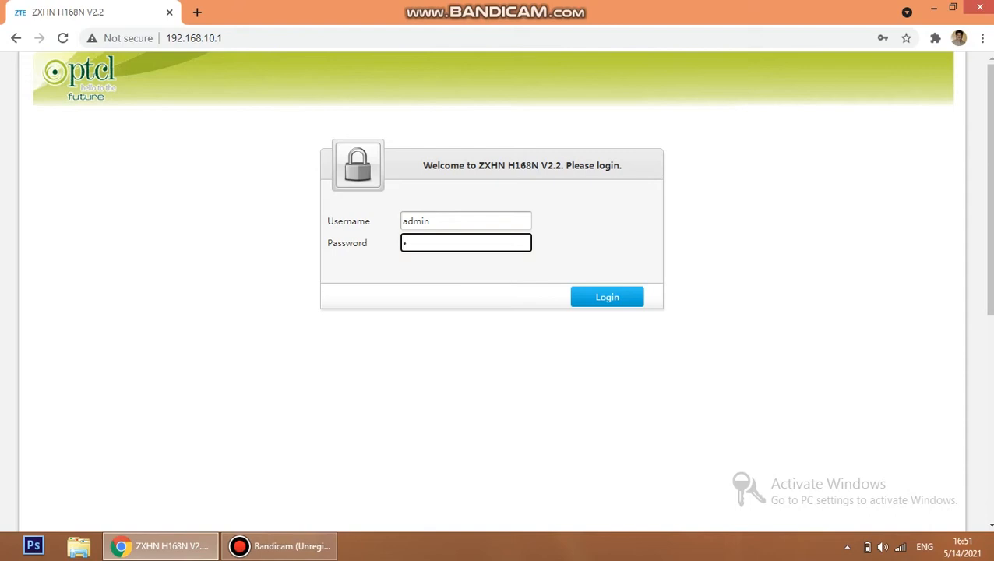
{"action": "type", "text": "**"}
{"action": "key", "text": "Return"}
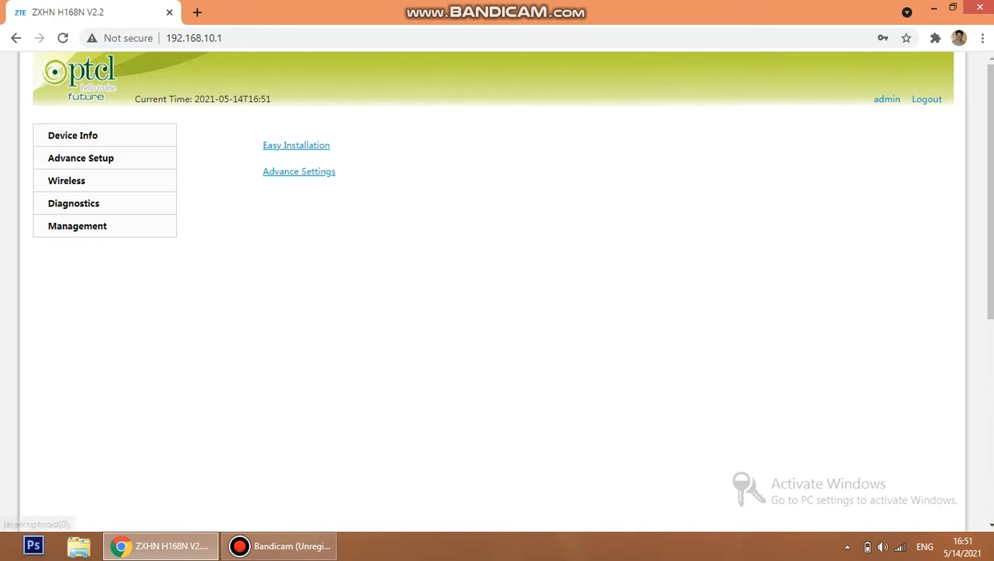
On the Wireless Basic page, tick Hide Access Point for SSID PTCL-4017.
{"action": "left_click", "coordinate": [67, 181]}
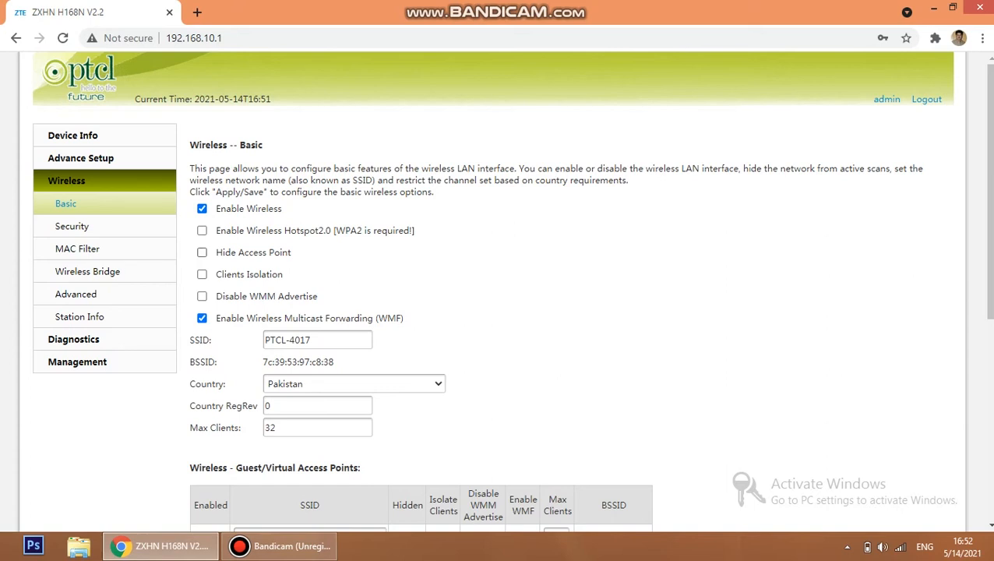
{"action": "left_click", "coordinate": [201, 252]}
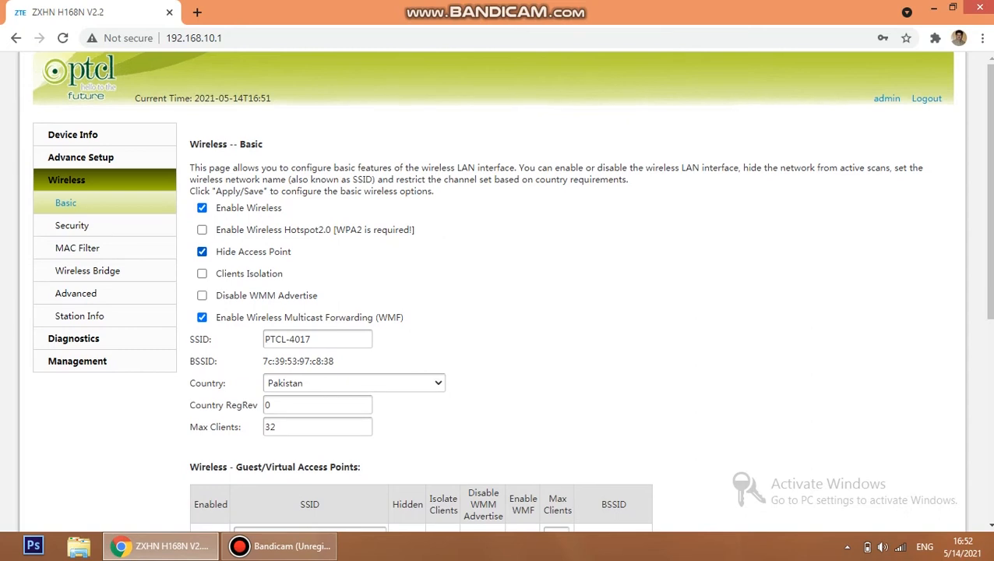
{"action": "scroll", "coordinate": [512, 292], "scroll_direction": "down", "scroll_amount": 3}
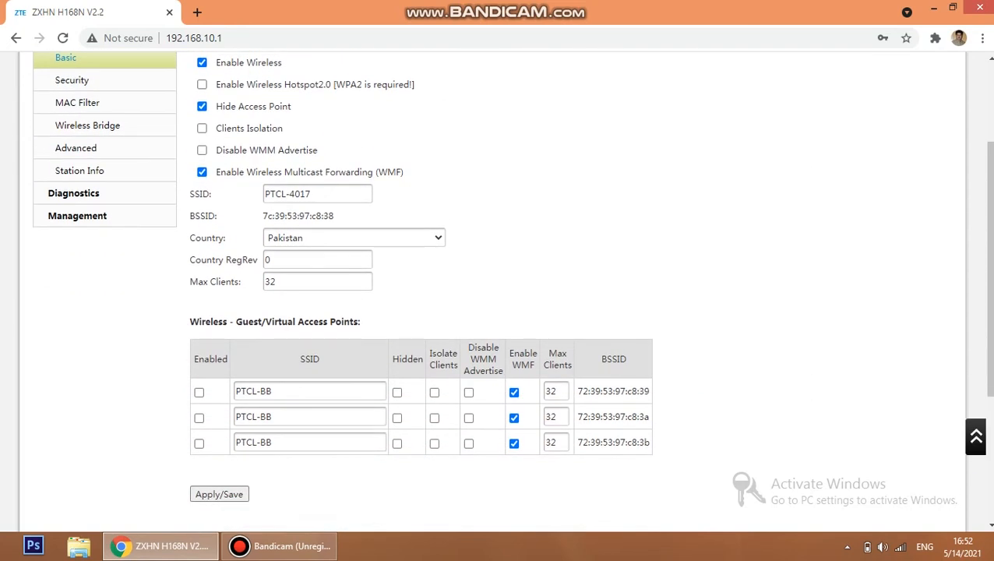
{"action": "scroll", "coordinate": [512, 292], "scroll_direction": "up", "scroll_amount": 1}
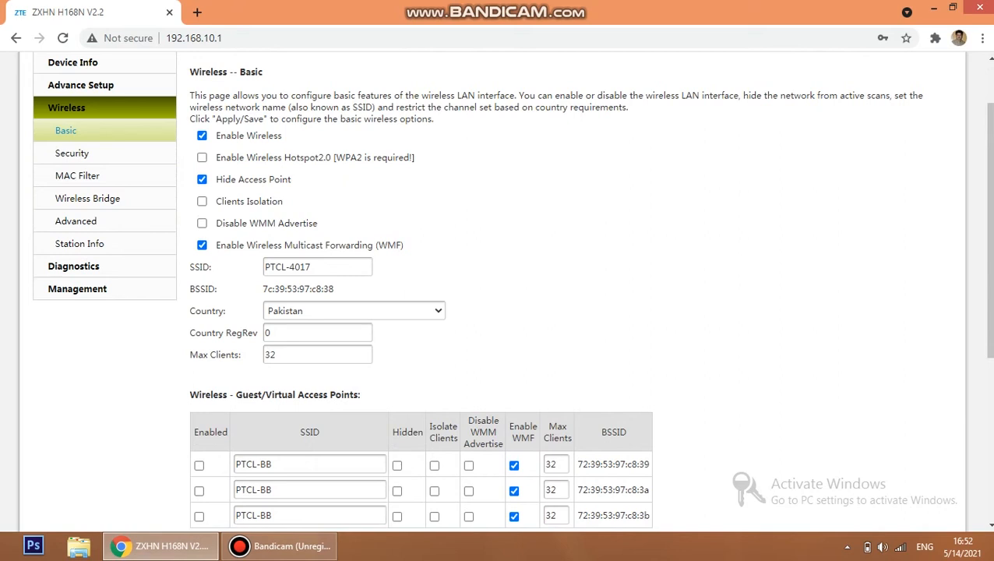
{"action": "scroll", "coordinate": [498, 311], "scroll_direction": "down", "scroll_amount": 4}
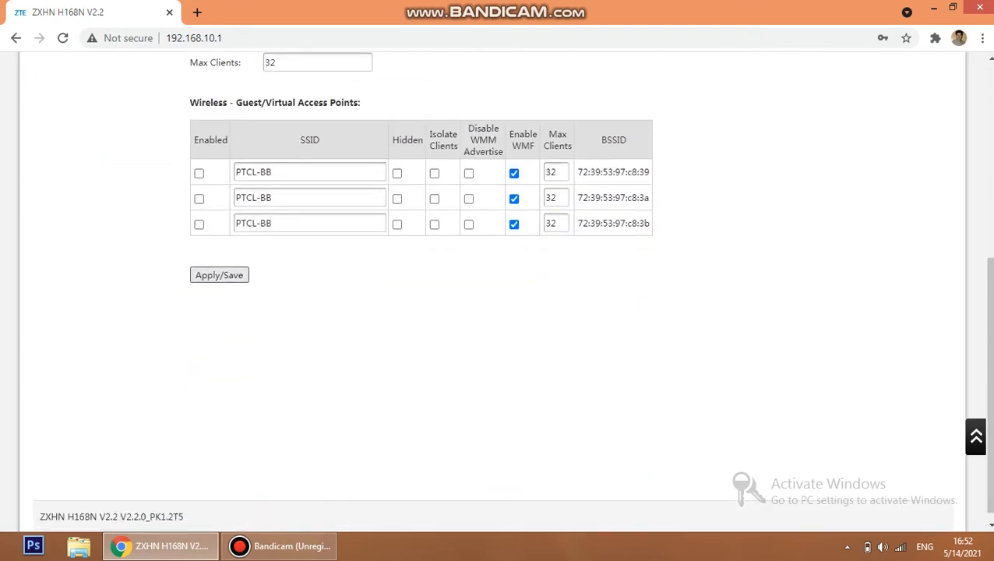
Apply/Save the Wireless Basic settings so PTCL-4017 stops broadcasting its SSID.
{"action": "left_click", "coordinate": [219, 274]}
In the Windows Networks list, connect to Hidden network and enter the SSID PTCL-4017.
{"action": "left_click", "coordinate": [899, 546]}
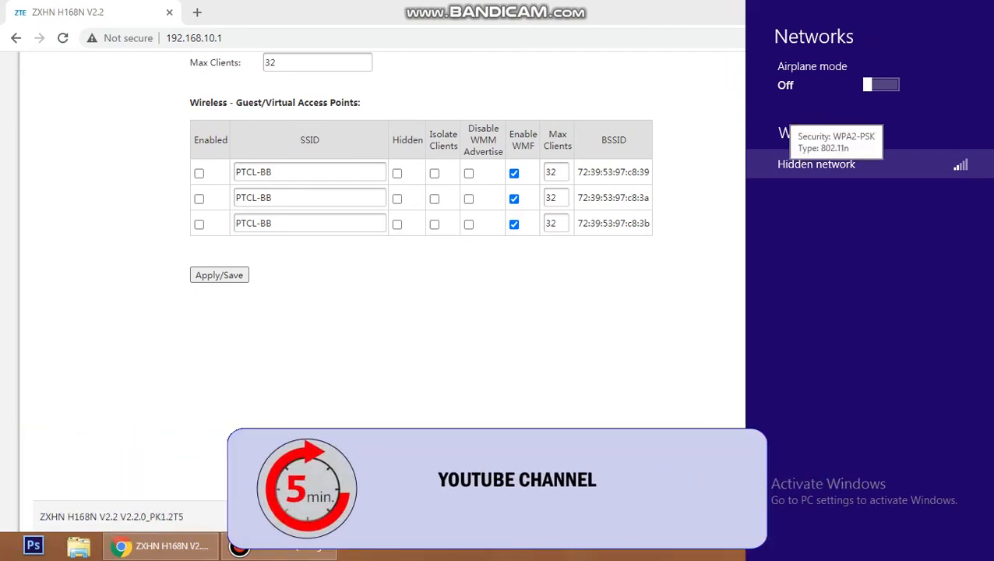
{"action": "left_click", "coordinate": [836, 165]}
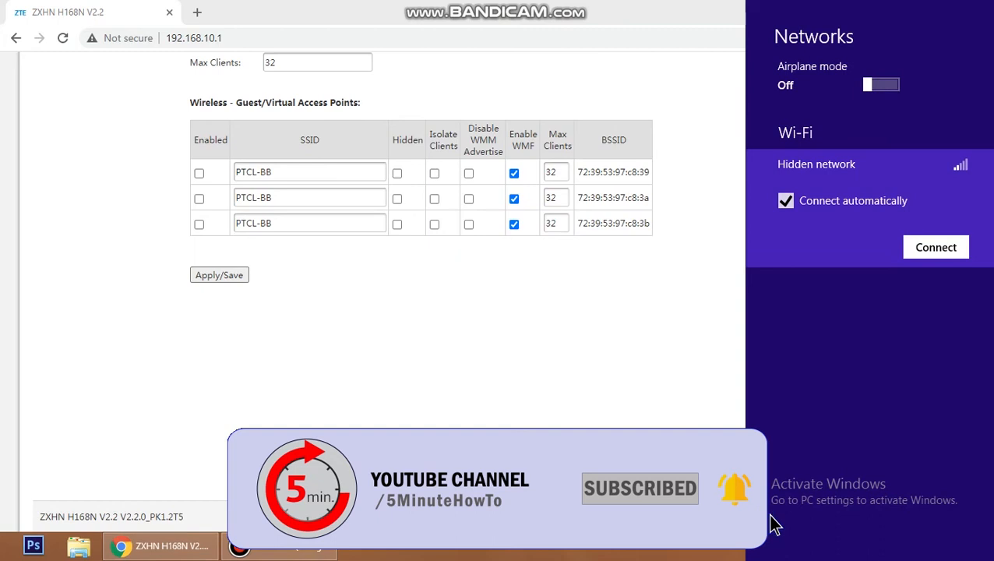
{"action": "left_click", "coordinate": [935, 247]}
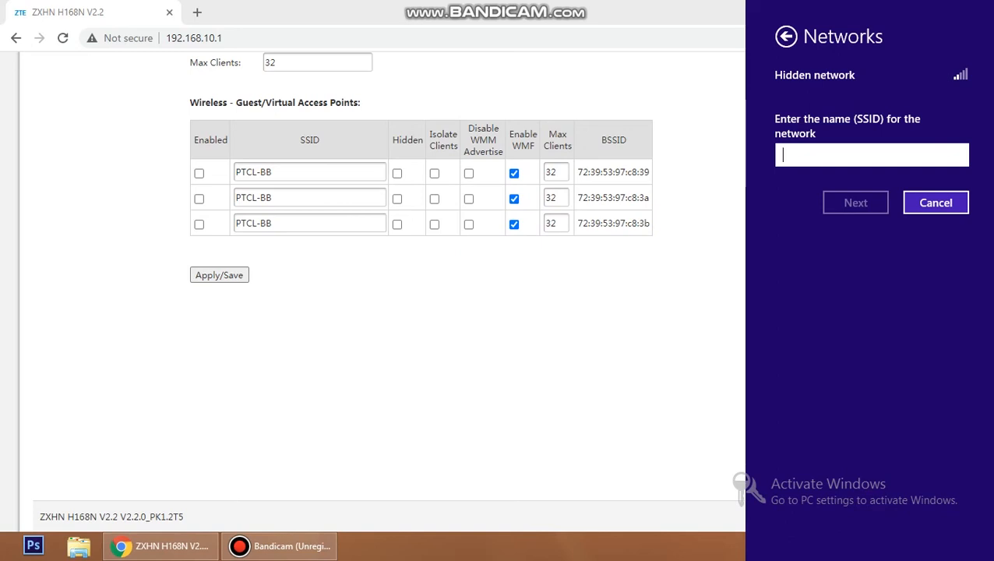
{"action": "type", "text": "PTCL"}
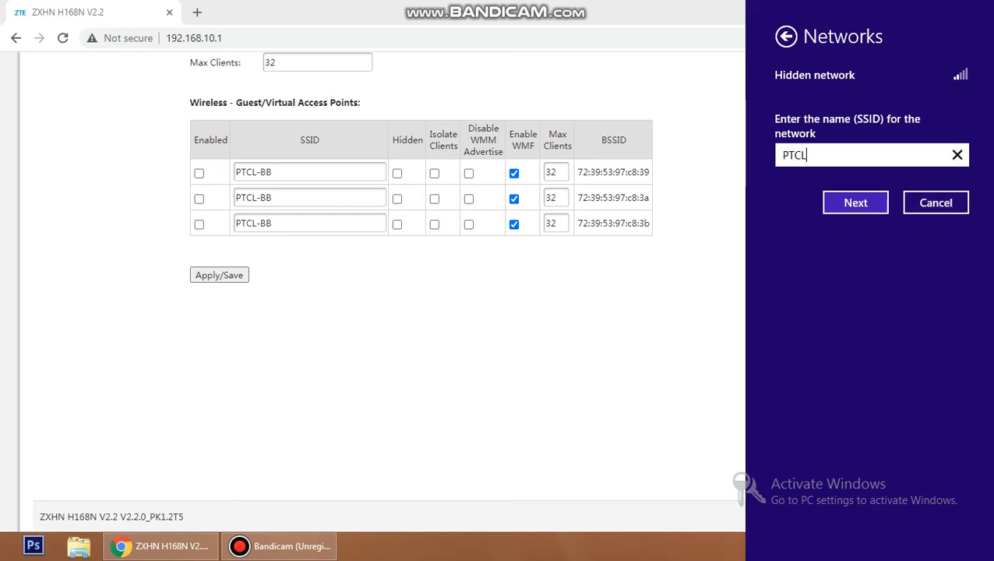
{"action": "type", "text": "-4017"}
{"action": "key", "text": "Return"}
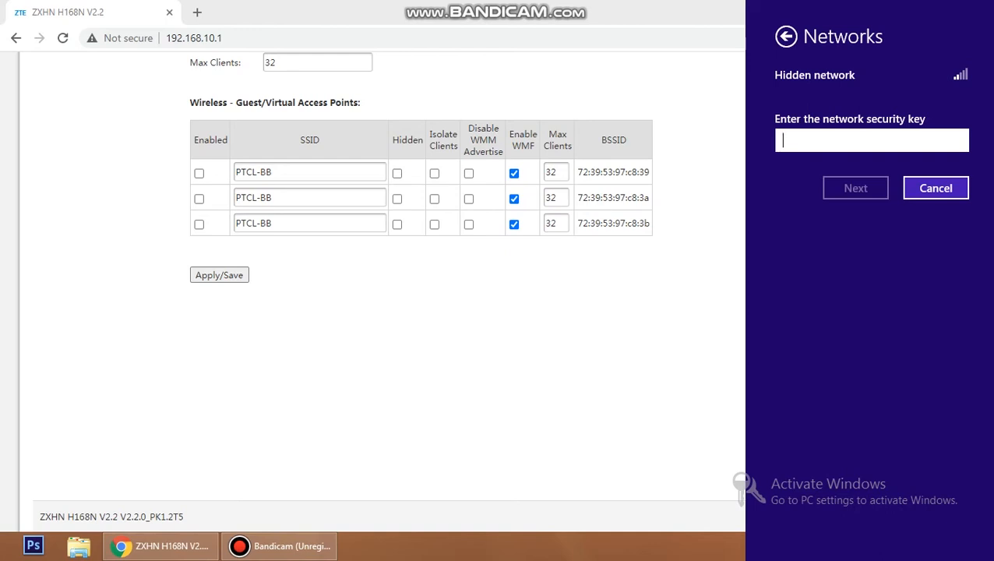
Enter the network security key and allow sharing as a home network.
{"action": "type", "text": "12345678901"}
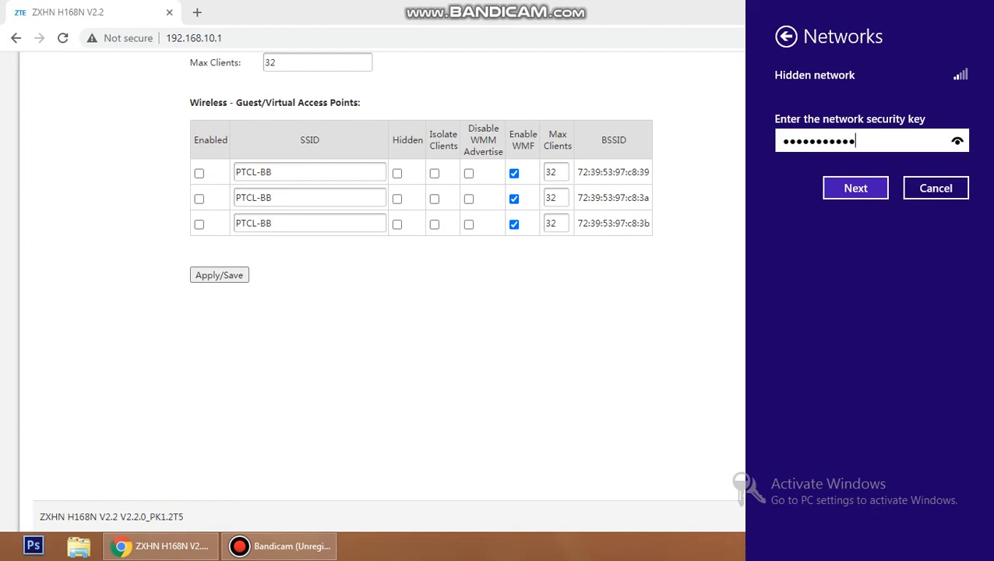
{"action": "key", "text": "Return"}
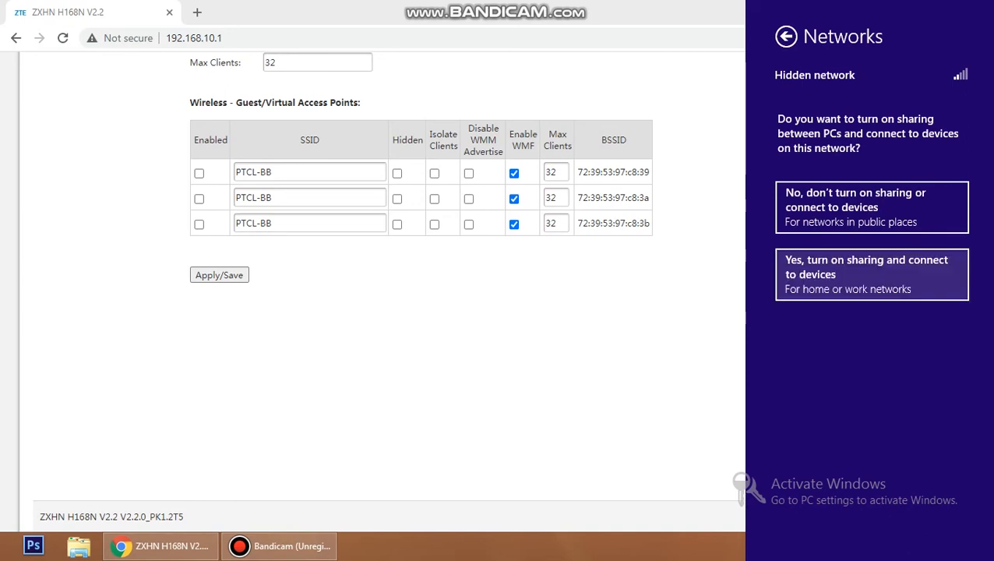
{"action": "left_click", "coordinate": [872, 274]}
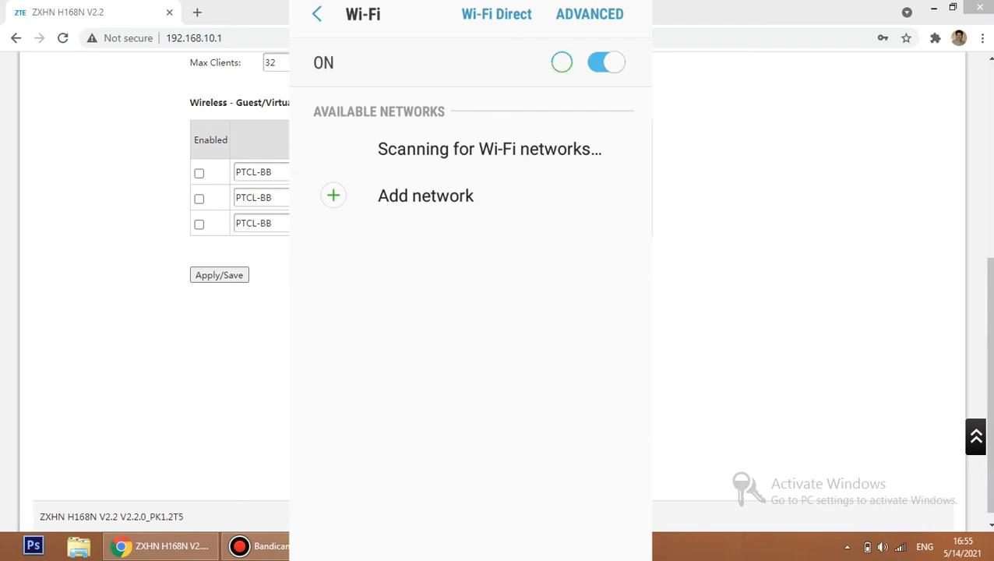
Add network PTCL-4017 manually with WPA/WPA2/FT PSK security, then select the Password field.
{"action": "left_click", "coordinate": [425, 195]}
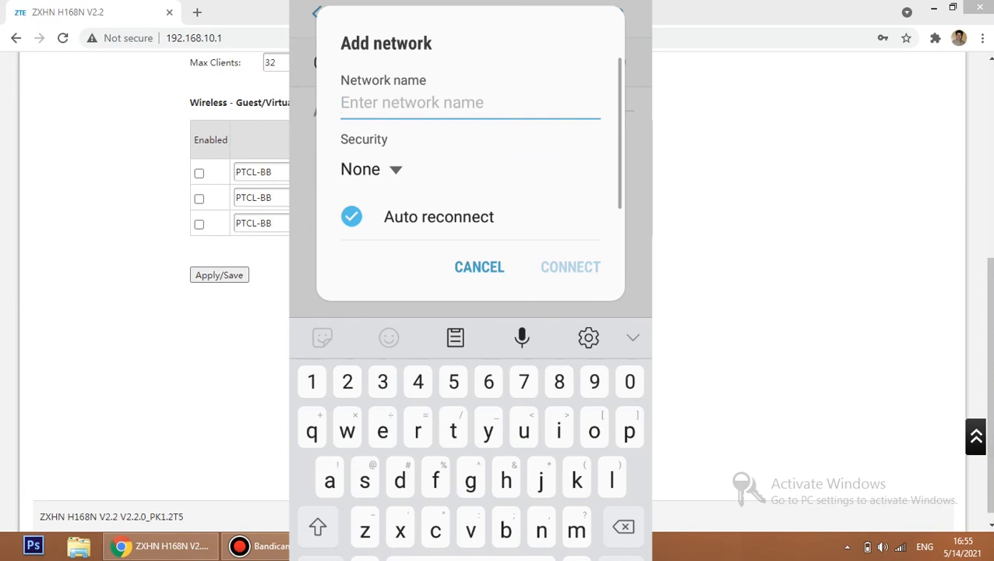
{"action": "left_click", "coordinate": [317, 527]}
{"action": "type", "text": "PTCL"}
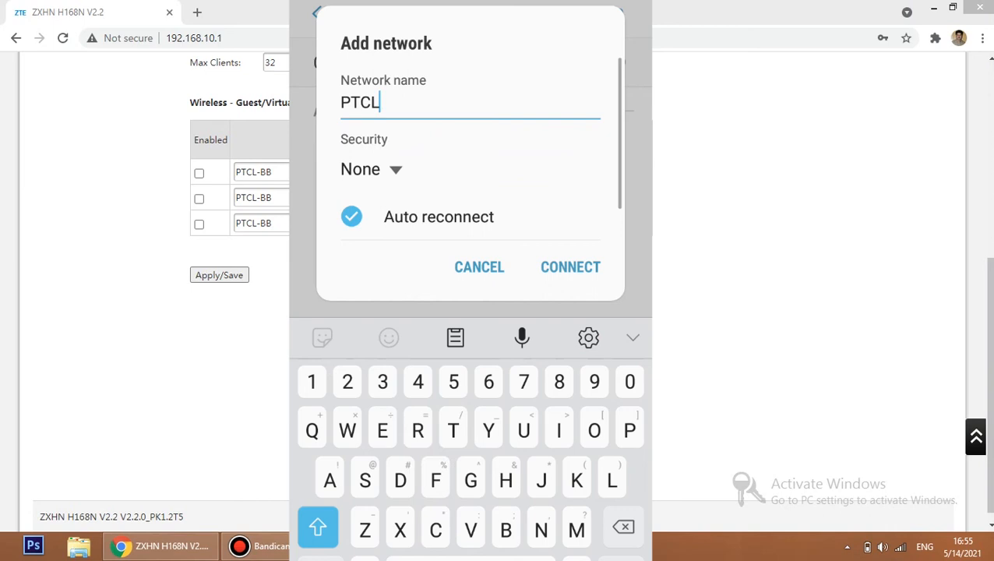
{"action": "type", "text": "-"}
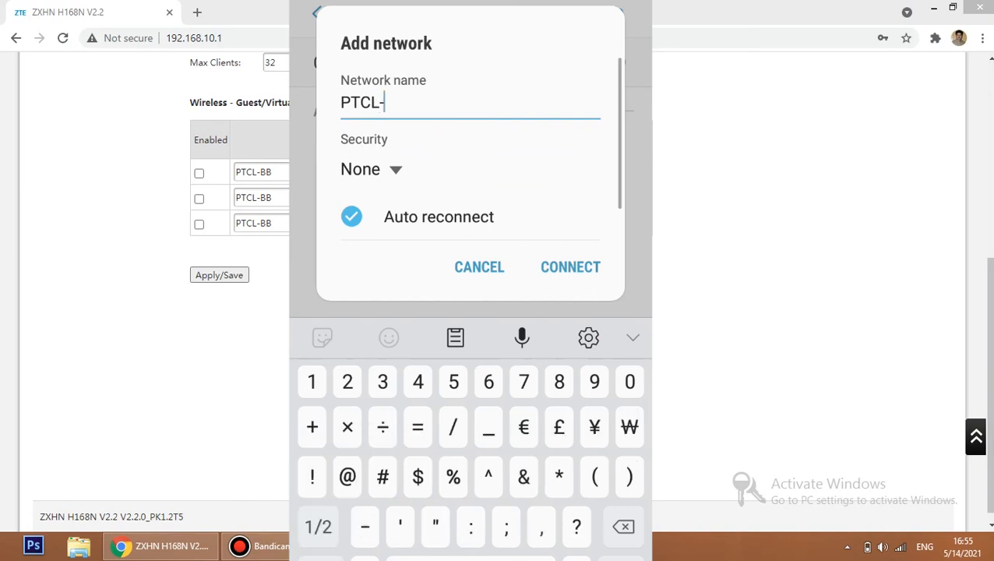
{"action": "type", "text": "40"}
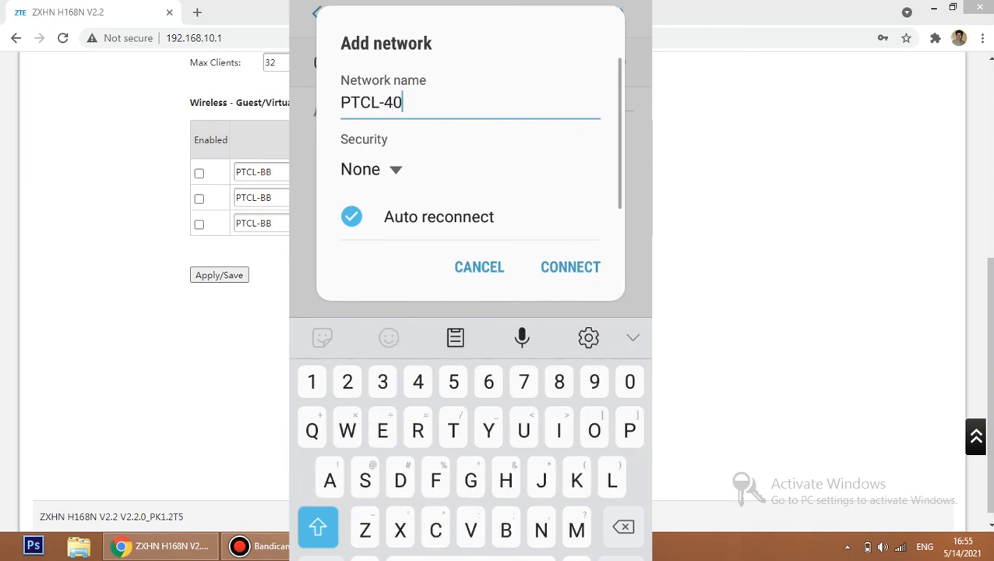
{"action": "type", "text": "17"}
{"action": "left_click", "coordinate": [372, 169]}
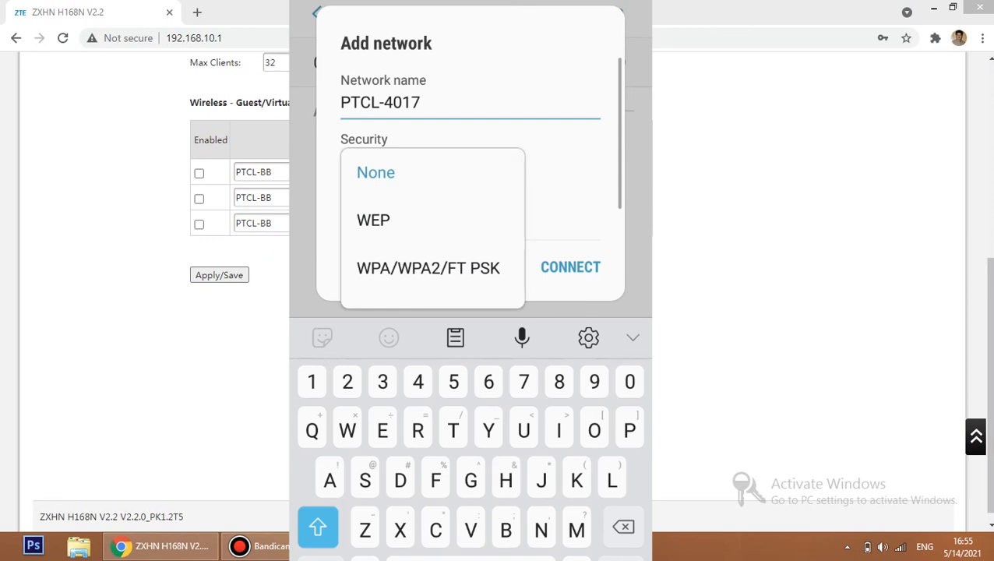
{"action": "left_click", "coordinate": [427, 268]}
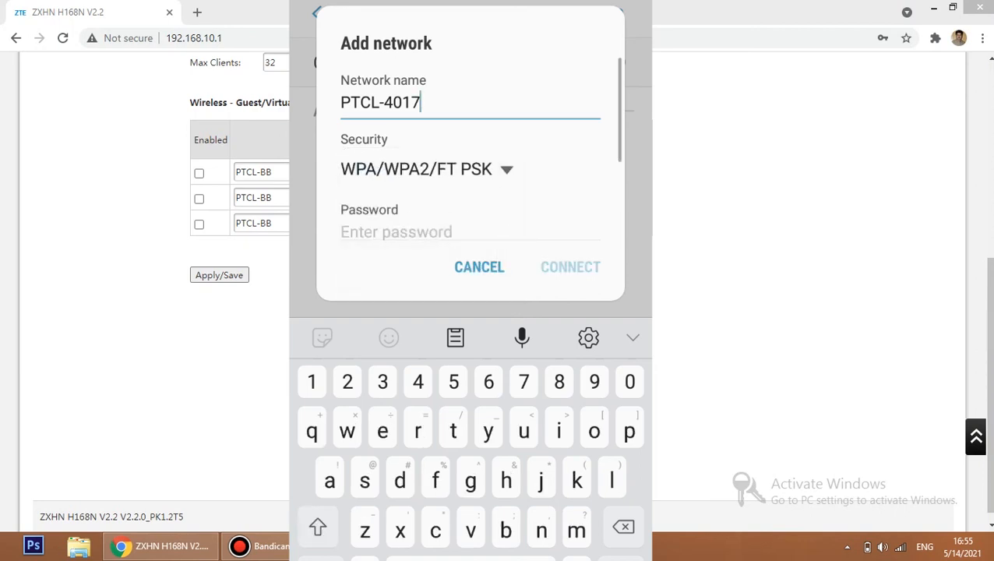
{"action": "scroll", "coordinate": [471, 149], "scroll_direction": "down", "scroll_amount": 1}
{"action": "left_click", "coordinate": [436, 161]}
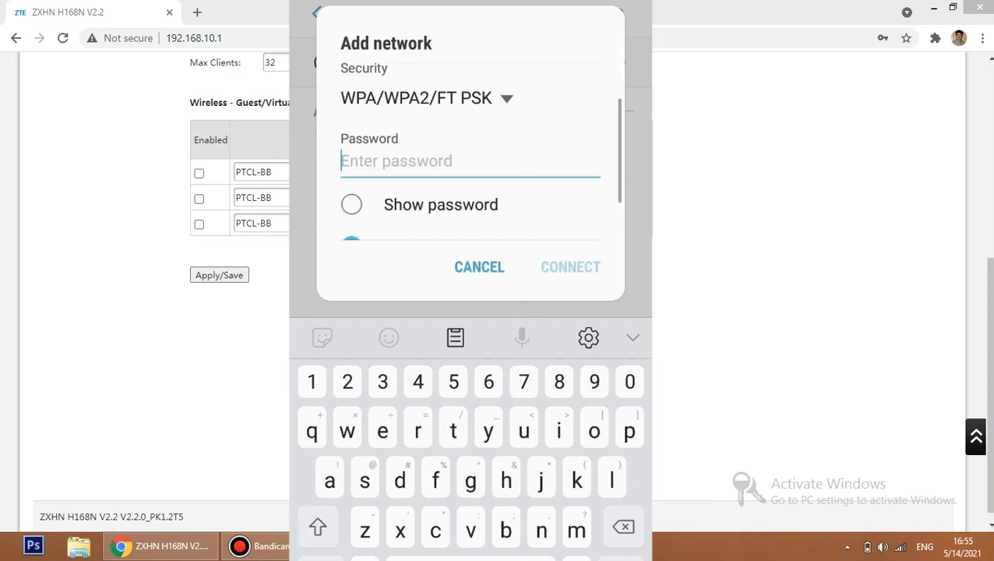